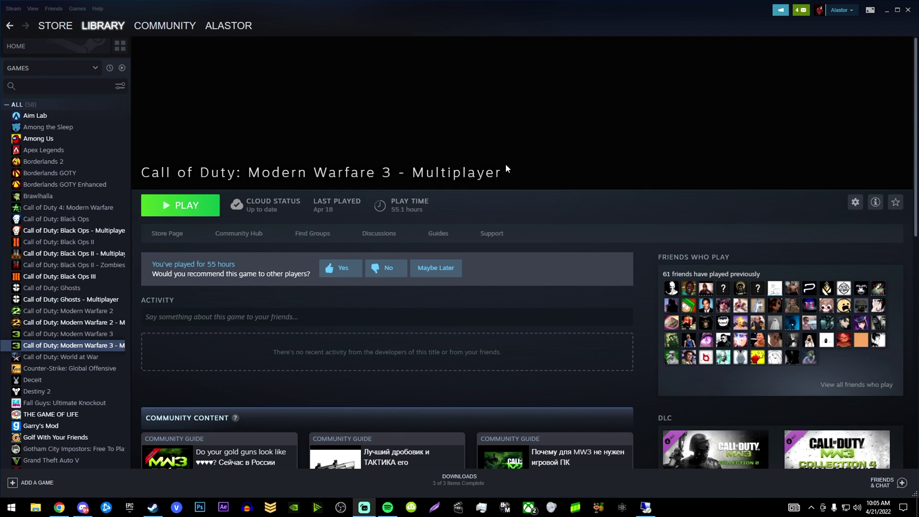
# - Search the Steam store for 'modern warfare 3' and open its store page
pyautogui.moveTo(74, 29)
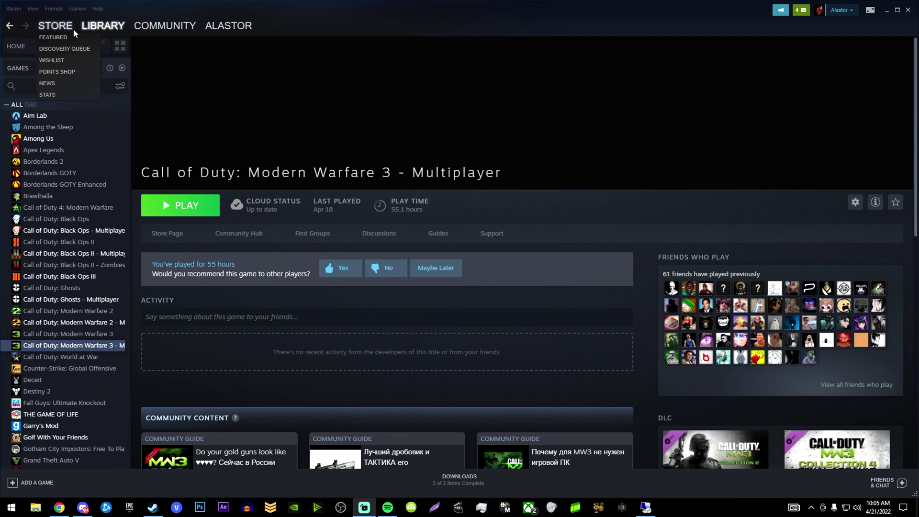
pyautogui.click(65, 61)
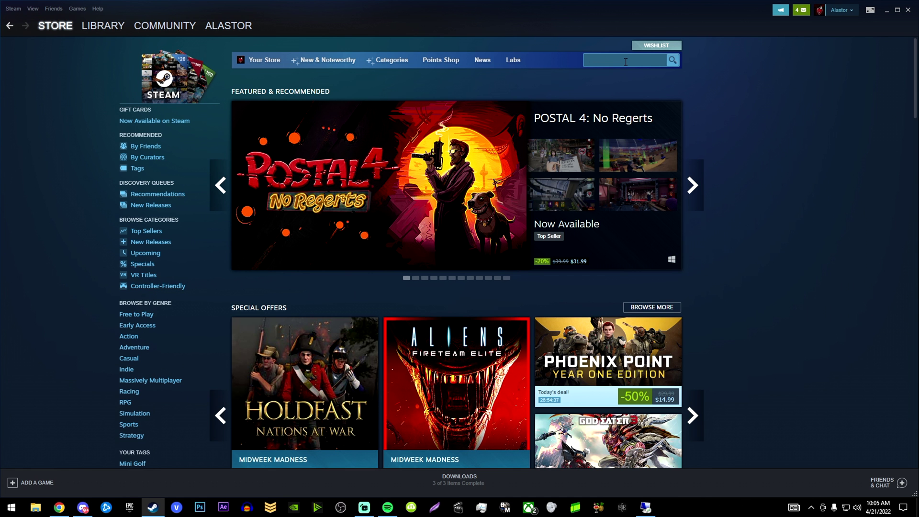
pyautogui.click(626, 62)
pyautogui.write('modern warfare 3')
pyautogui.click(642, 85)
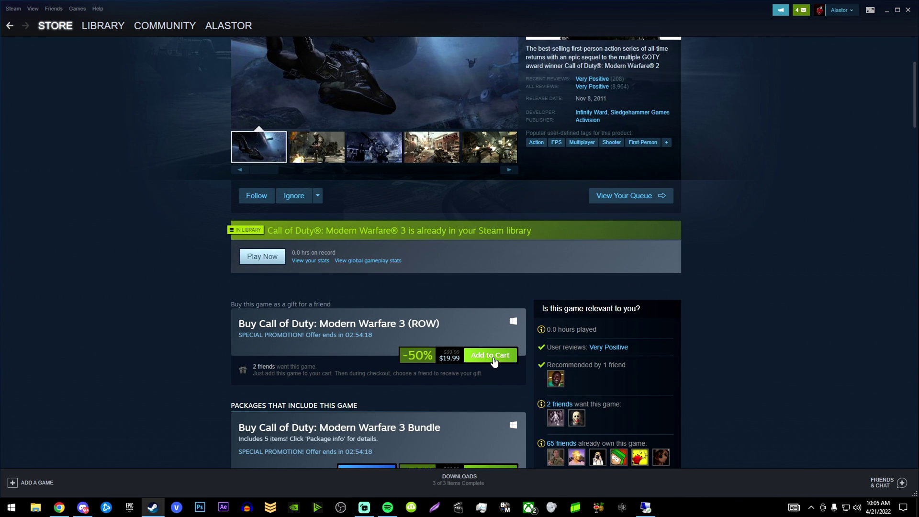
pyautogui.scroll(3, 146, 160)
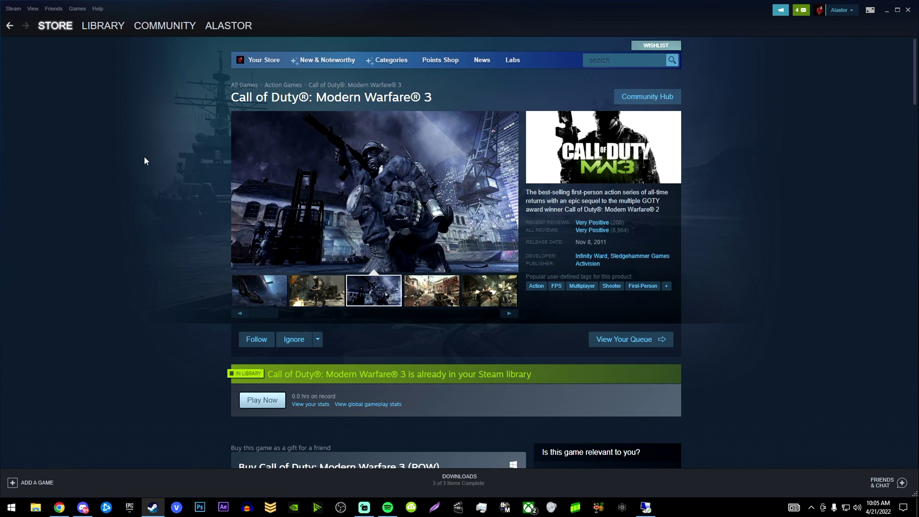
# - In the library, add Tools to the list and open the Modern Warfare 3 - Dedicated Server page
pyautogui.click(117, 28)
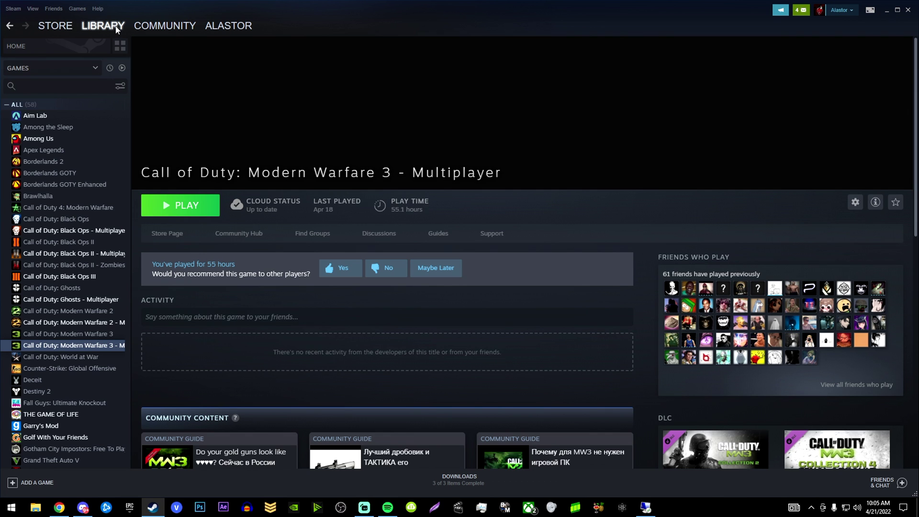
pyautogui.click(96, 70)
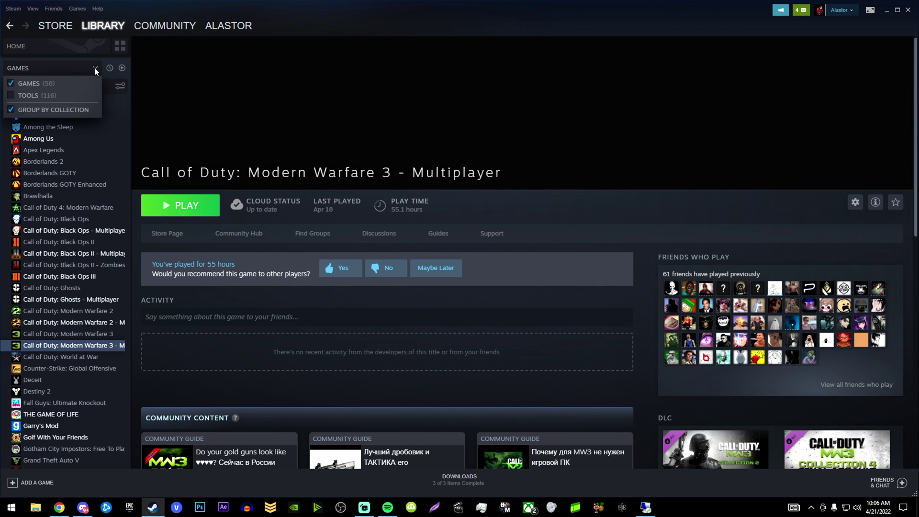
pyautogui.click(29, 95)
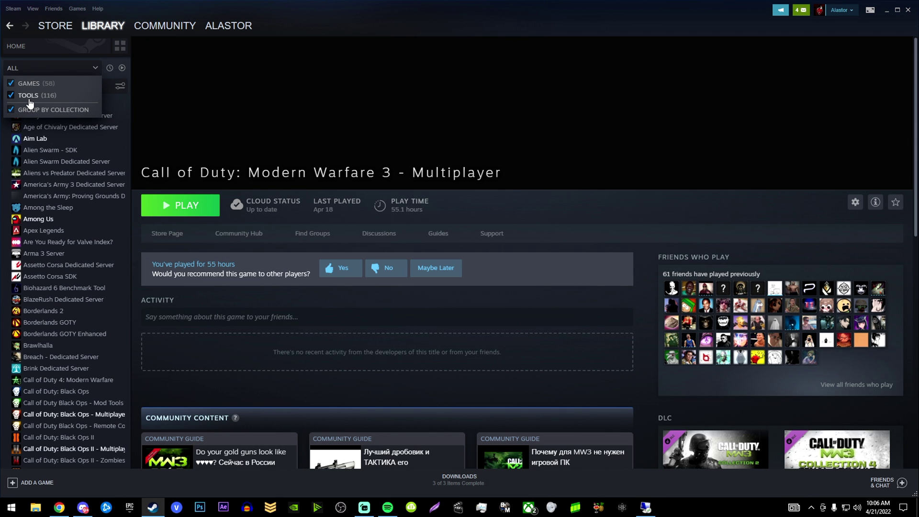
pyautogui.click(202, 95)
pyautogui.scroll(-5, 87, 211)
pyautogui.scroll(-4, 87, 211)
pyautogui.scroll(4, 91, 205)
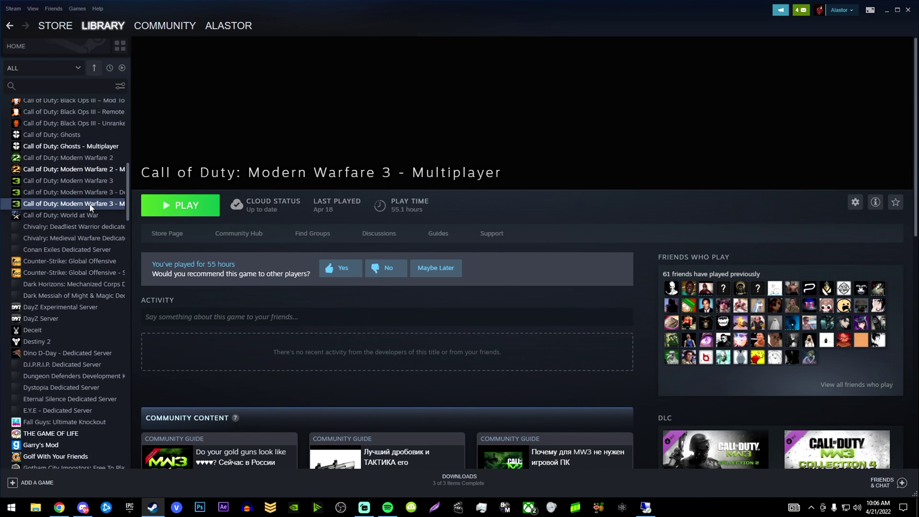
pyautogui.click(108, 241)
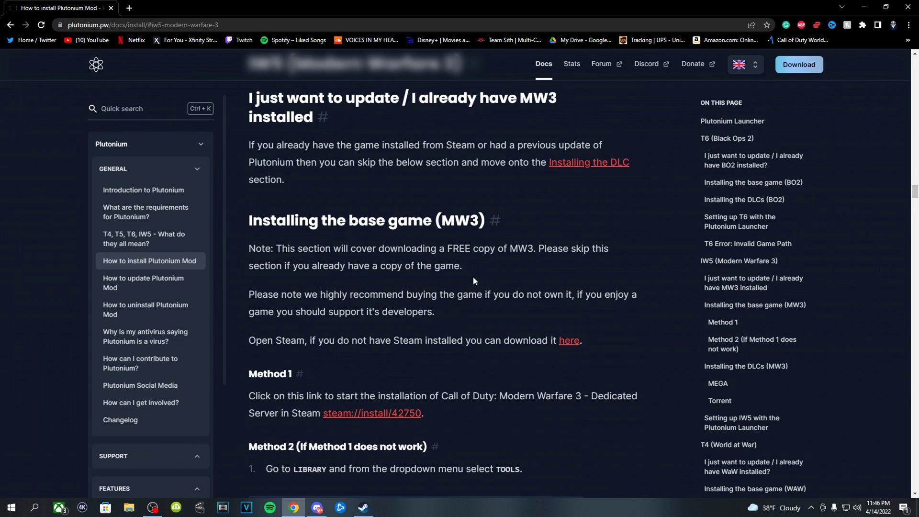
# - Jump to the Plutonium Launcher section and start the plutonium.exe download, cancelling the Save As prompt
pyautogui.scroll(6, 473, 277)
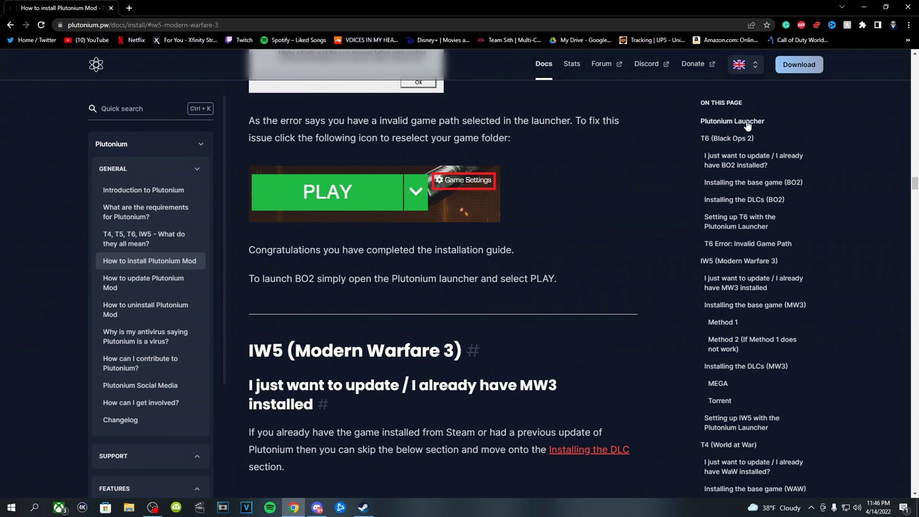
pyautogui.click(745, 121)
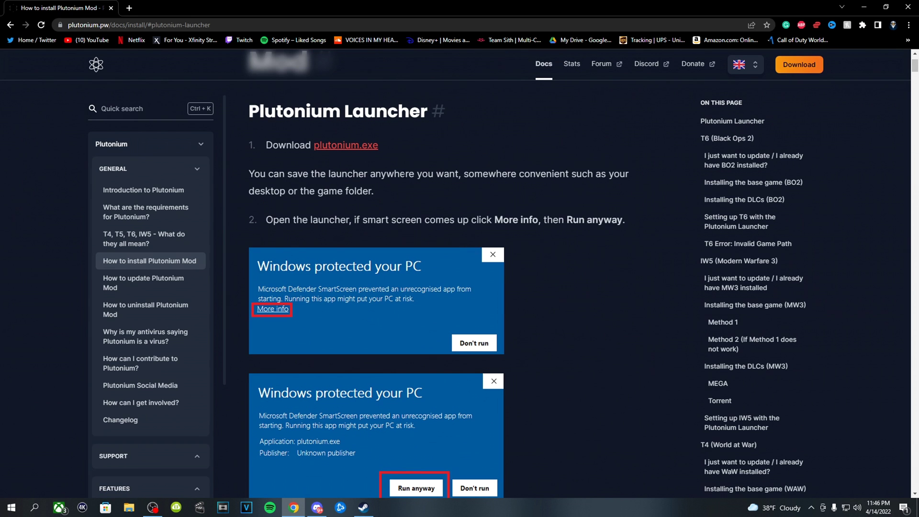
pyautogui.click(360, 147)
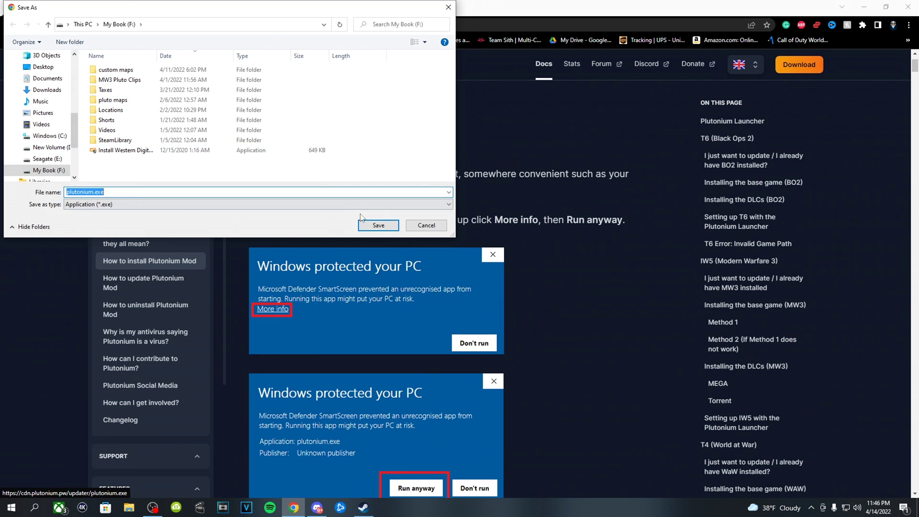
pyautogui.click(413, 226)
# - Open and close File Explorer, then minimize Chrome to show the desktop
pyautogui.click(129, 508)
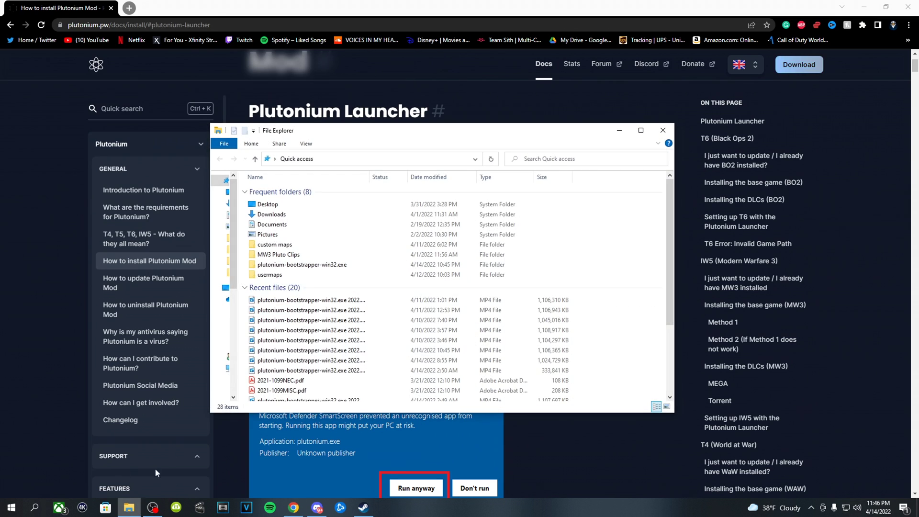
pyautogui.click(664, 130)
pyautogui.click(865, 8)
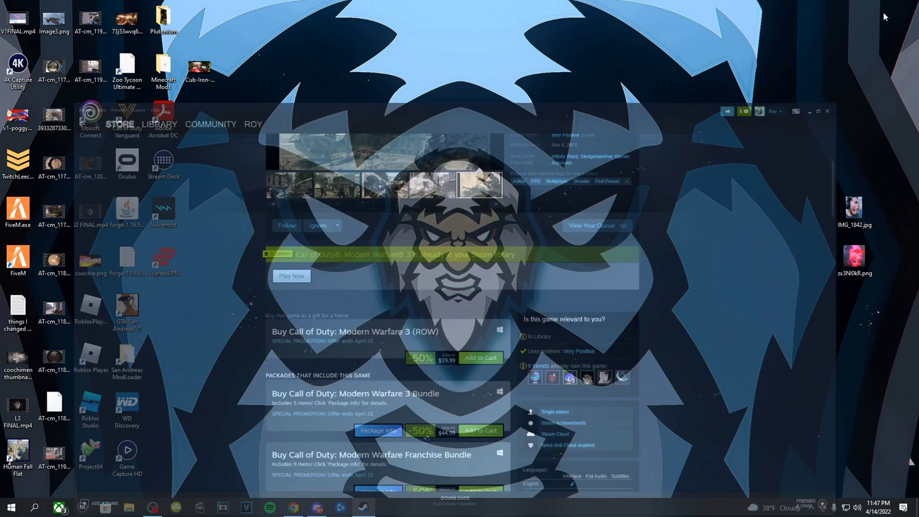
# - Launch plutonium.exe from the Plutonium folder on the desktop
pyautogui.click(887, 10)
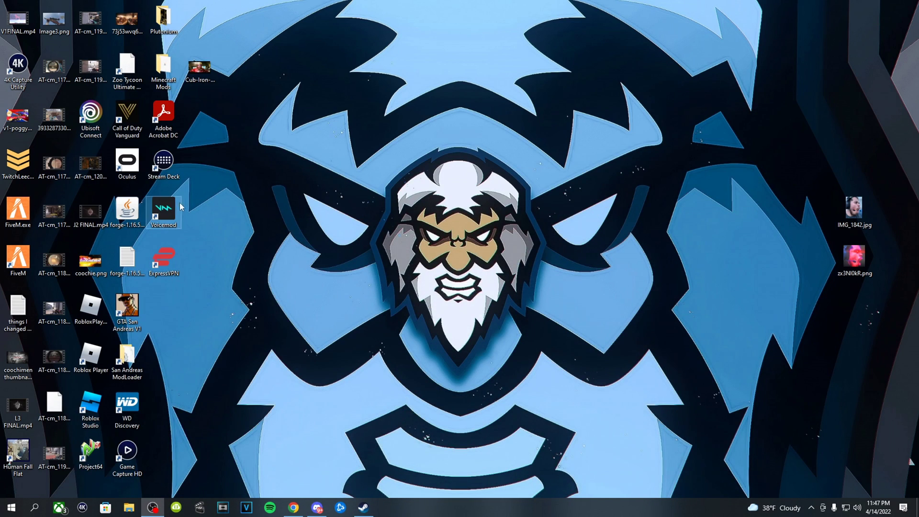
pyautogui.doubleClick(163, 19)
pyautogui.click(281, 201)
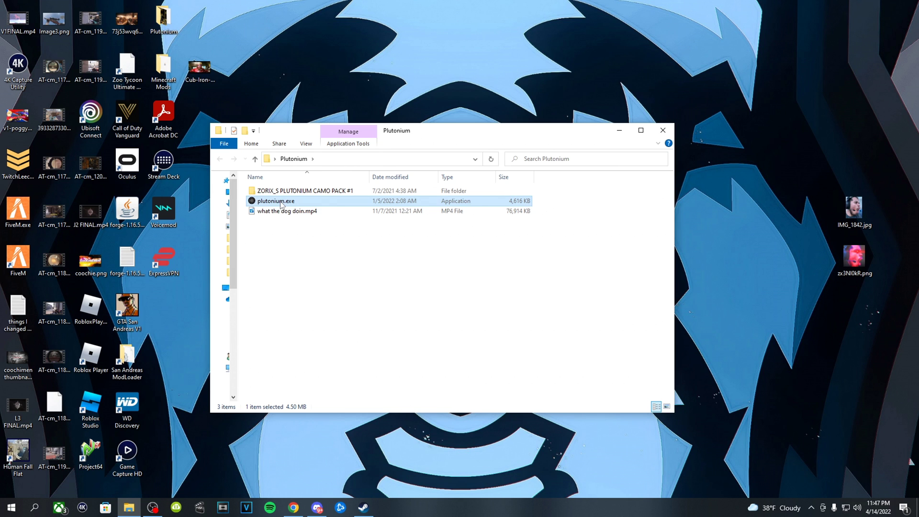
pyautogui.doubleClick(282, 203)
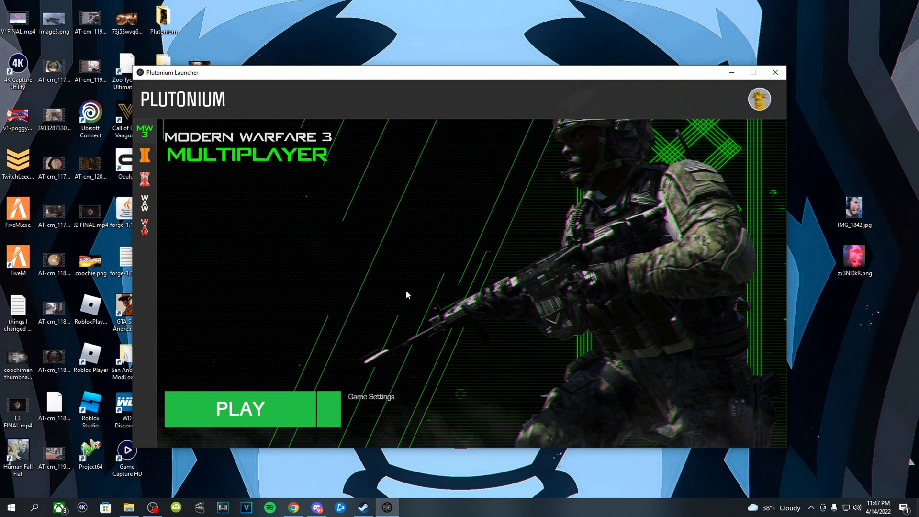
# - Set the IW5 Multiplayer game path to the Modern Warfare 3 Steam folder and close settings
pyautogui.click(377, 397)
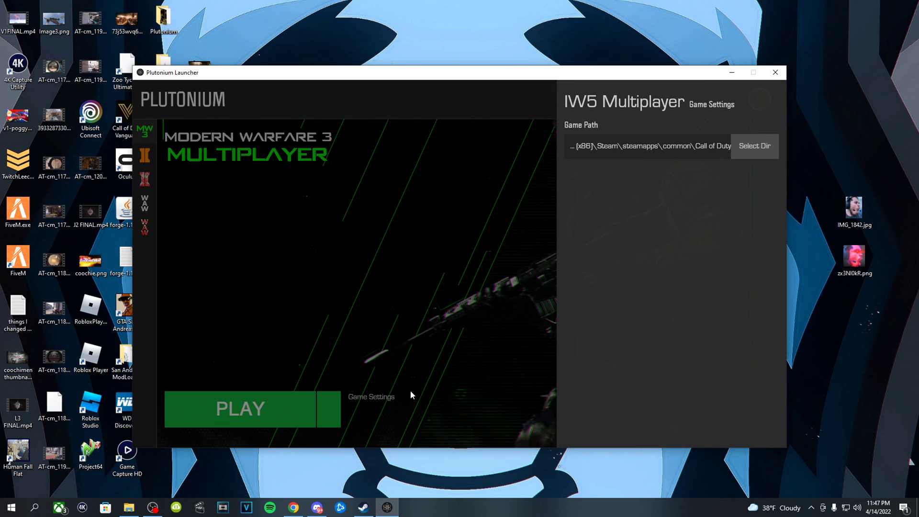
pyautogui.click(746, 151)
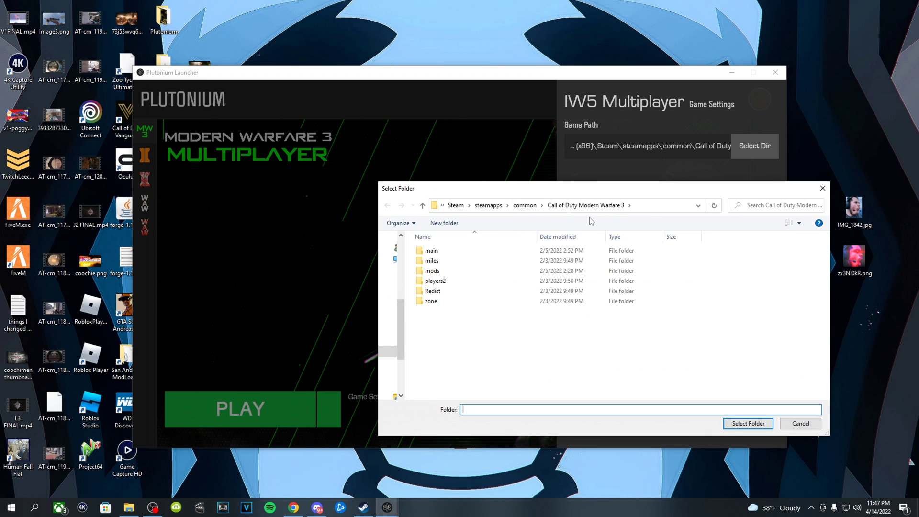
pyautogui.click(758, 424)
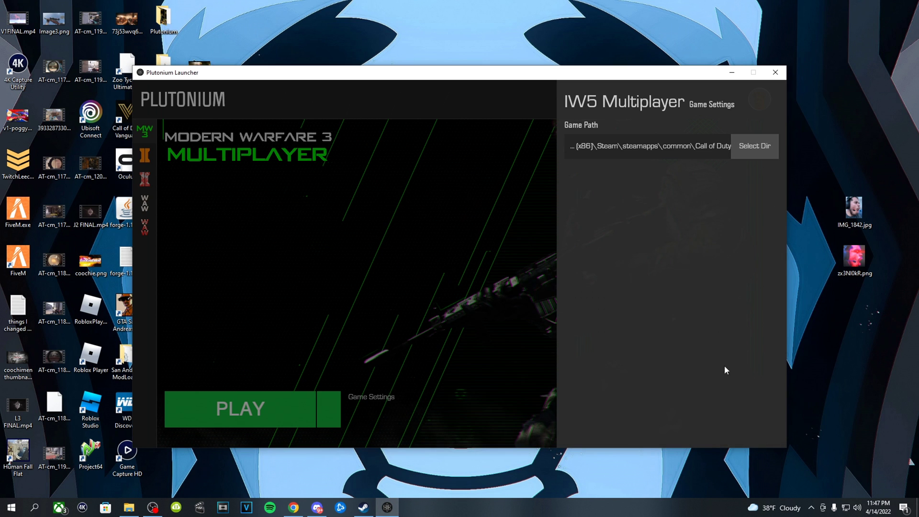
pyautogui.click(410, 262)
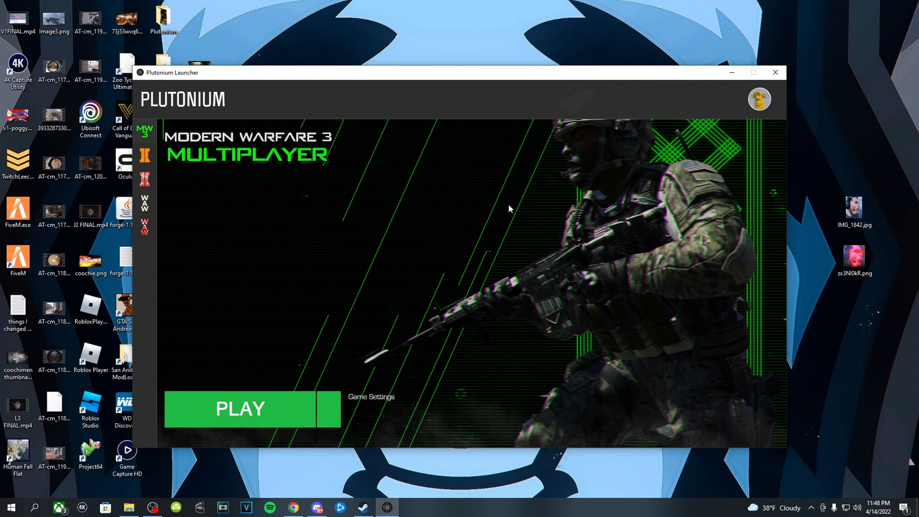
# - Open the MEGA download link from the guide's Installing the DLCs (MW3) section
pyautogui.click(301, 510)
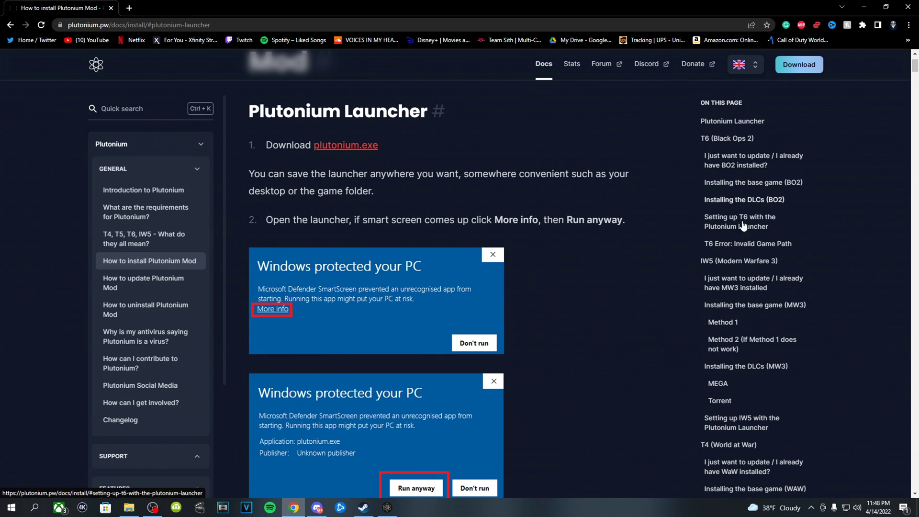
pyautogui.click(739, 372)
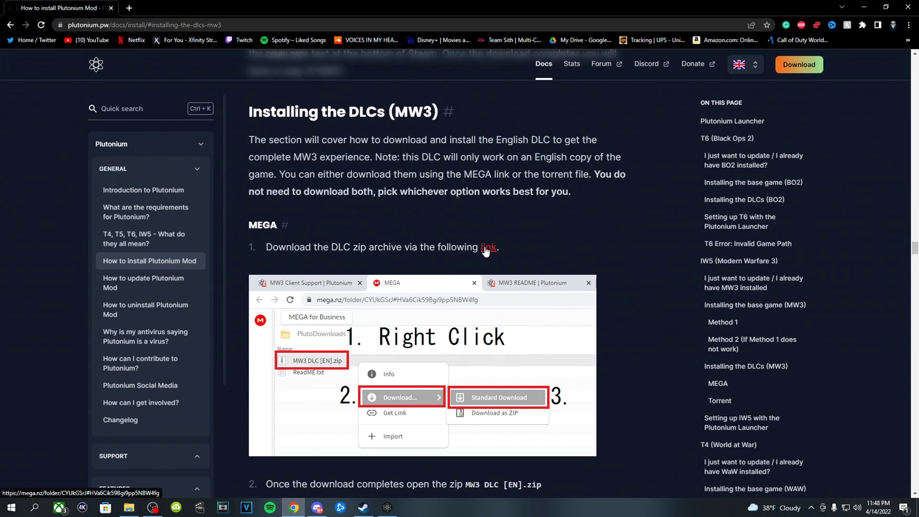
pyautogui.click(487, 249)
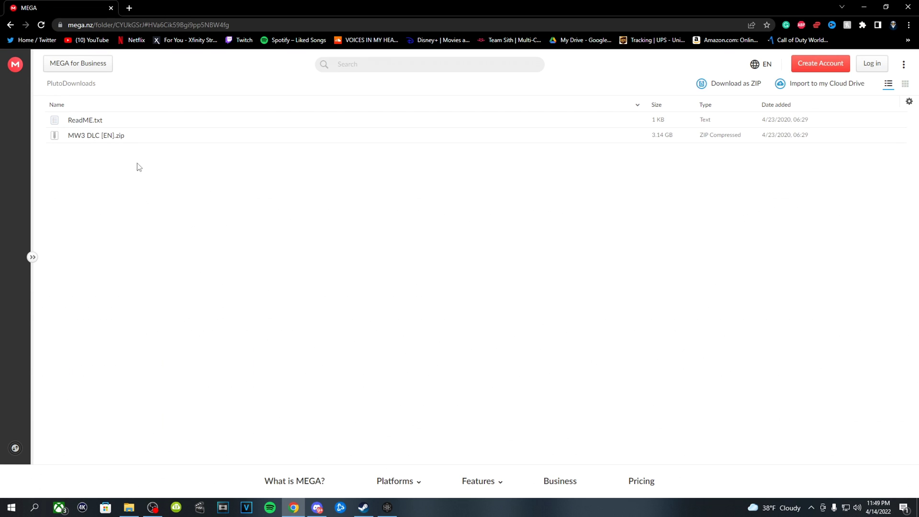
# - Start a Standard Download of the 3.14 GB MW3 DLC [EN].zip
pyautogui.rightClick(120, 135)
pyautogui.moveTo(177, 173)
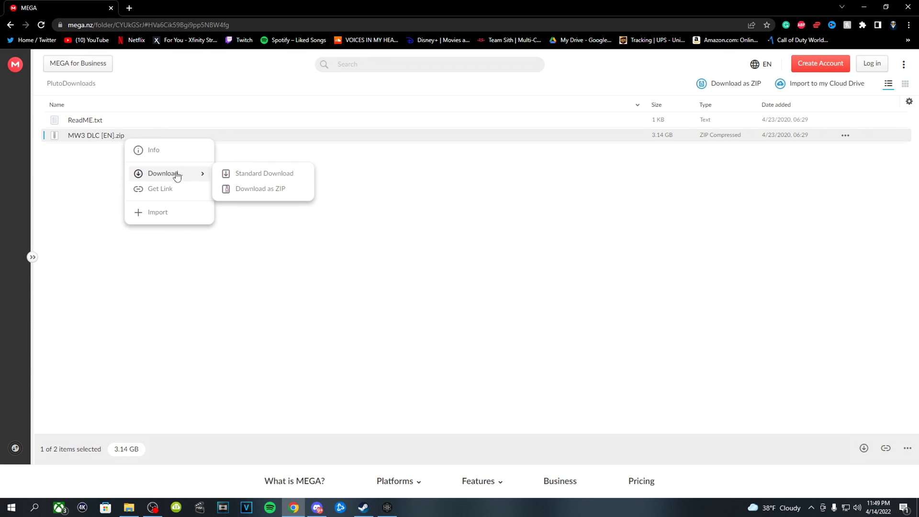
pyautogui.click(251, 174)
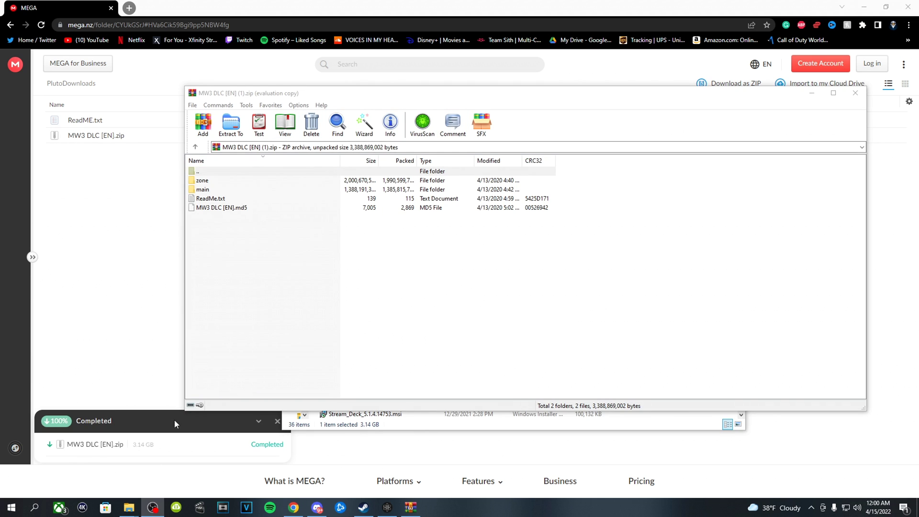
# - Open Modern Warfare 3's install folder via Manage > Browse local files on its library page
pyautogui.moveTo(141, 449)
pyautogui.click(364, 507)
pyautogui.click(77, 9)
pyautogui.click(91, 21)
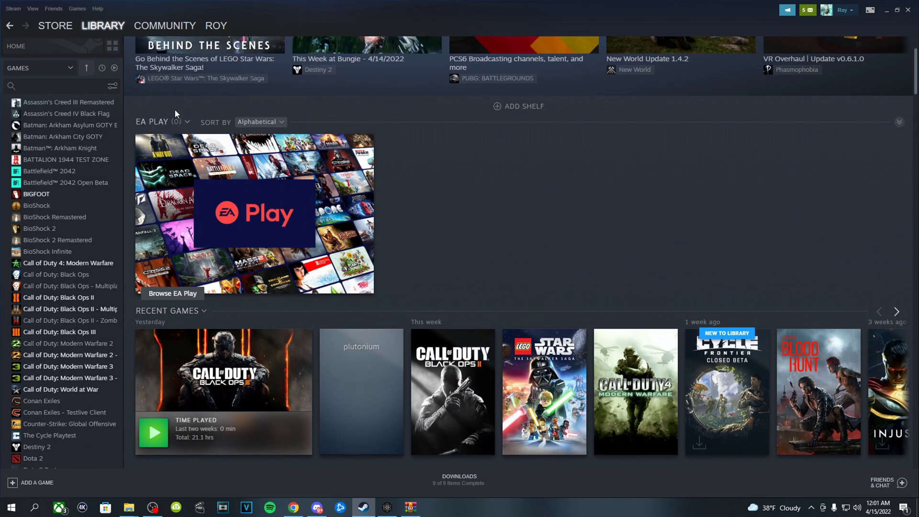
pyautogui.click(80, 368)
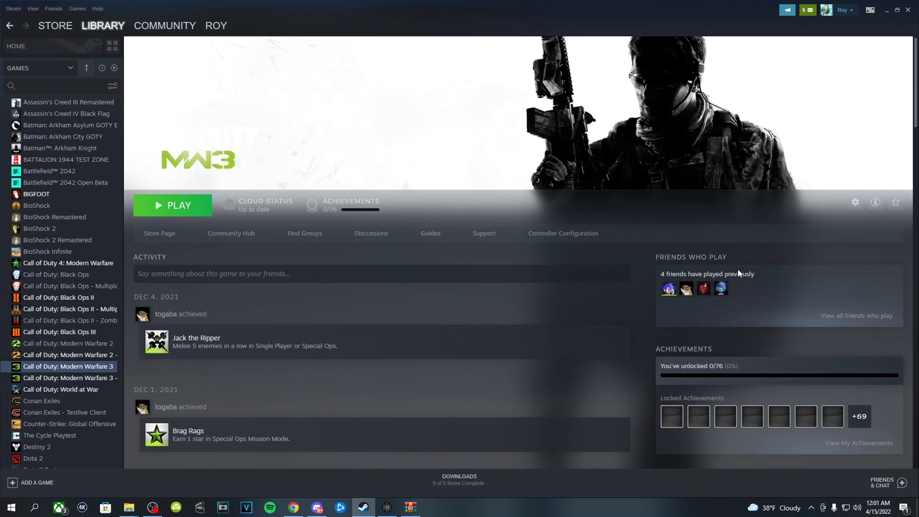
pyautogui.click(854, 202)
pyautogui.moveTo(864, 244)
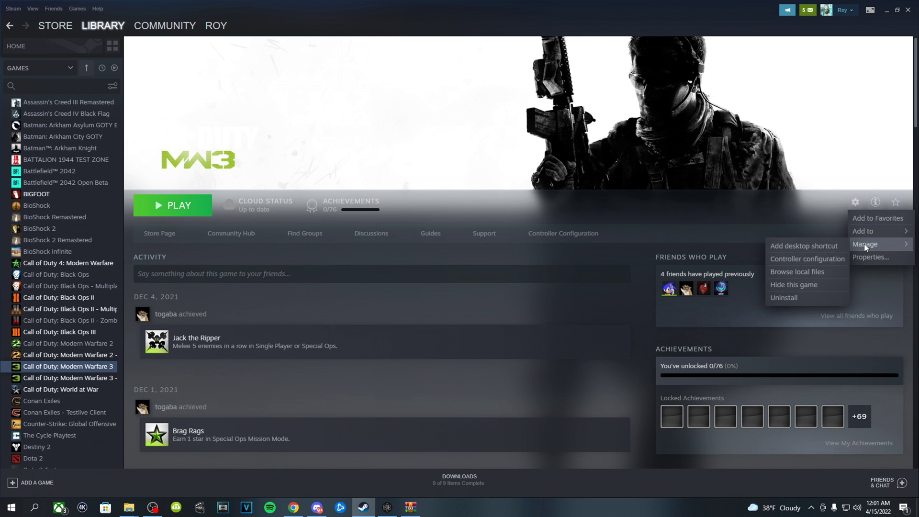
pyautogui.click(809, 271)
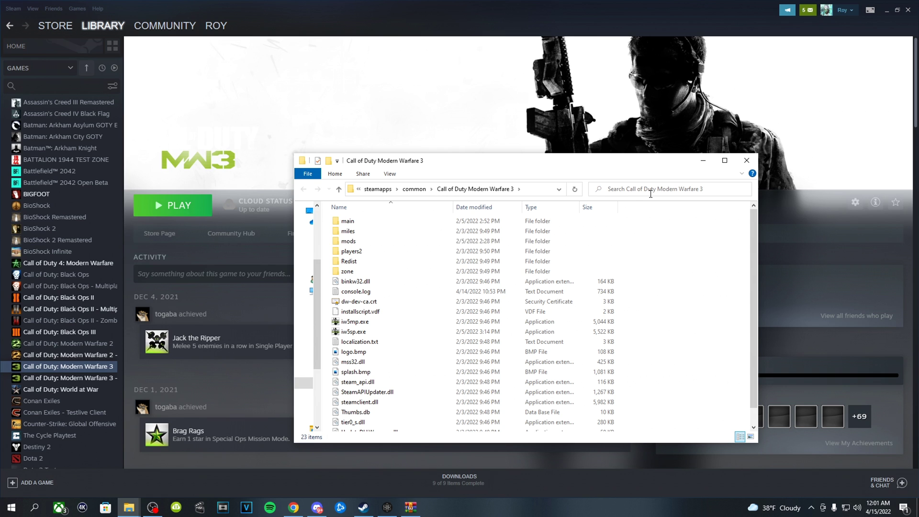
# - Select the zone and main folders in the MW3 DLC archive and place WinRAR beside the game folder
pyautogui.click(398, 241)
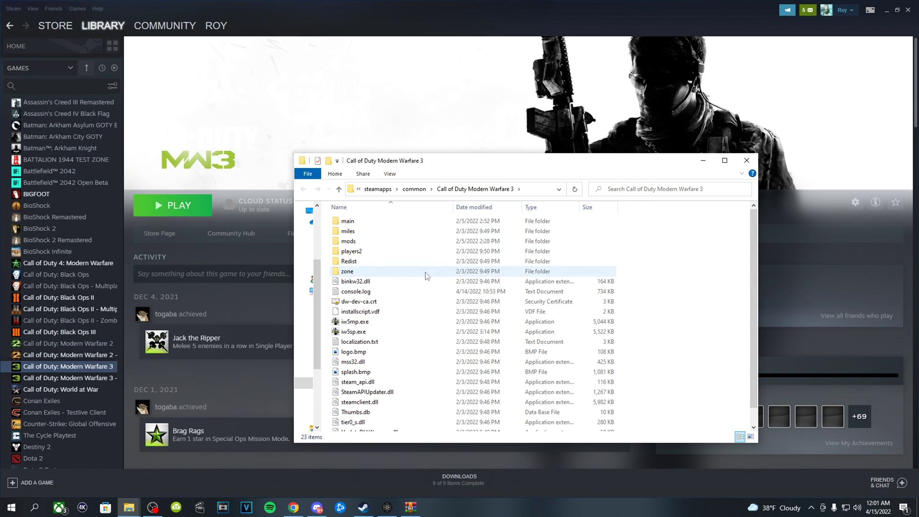
pyautogui.hotkey('alt', 'Tab')
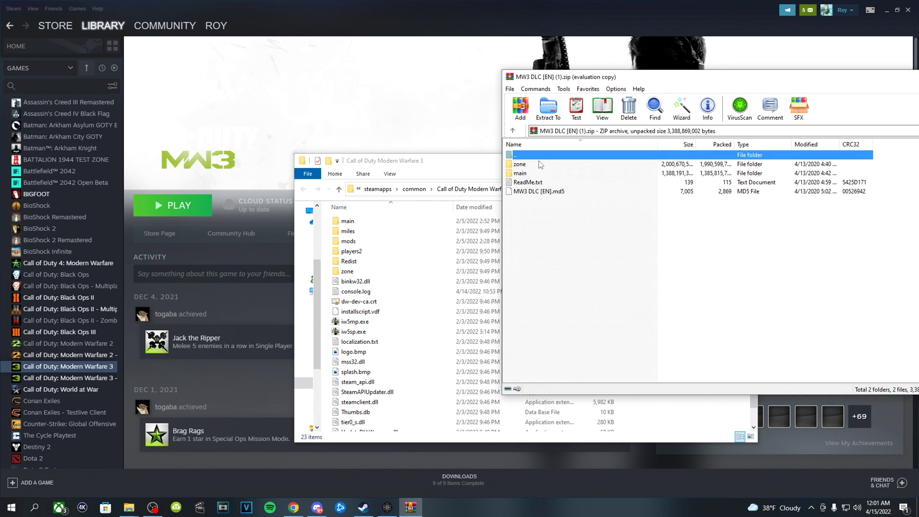
pyautogui.click(522, 166)
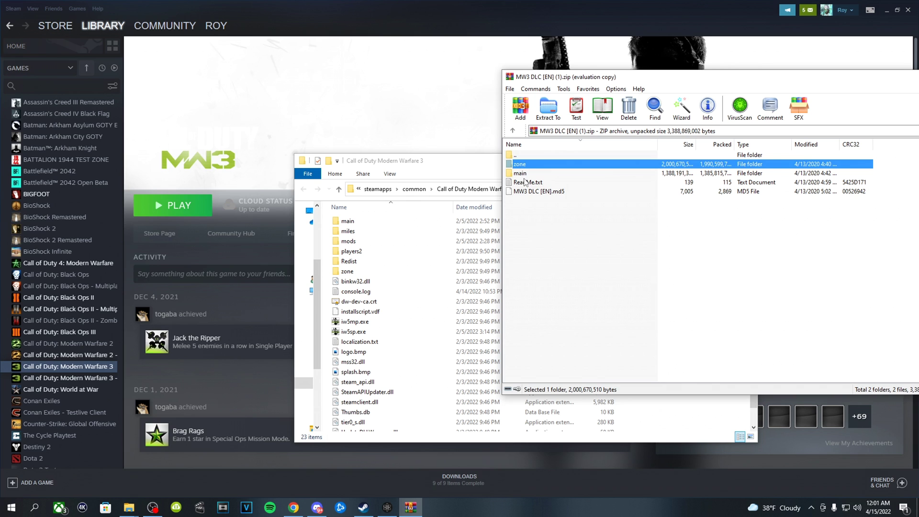
pyautogui.keyDown('shift'); pyautogui.click(522, 174); pyautogui.keyUp('shift')
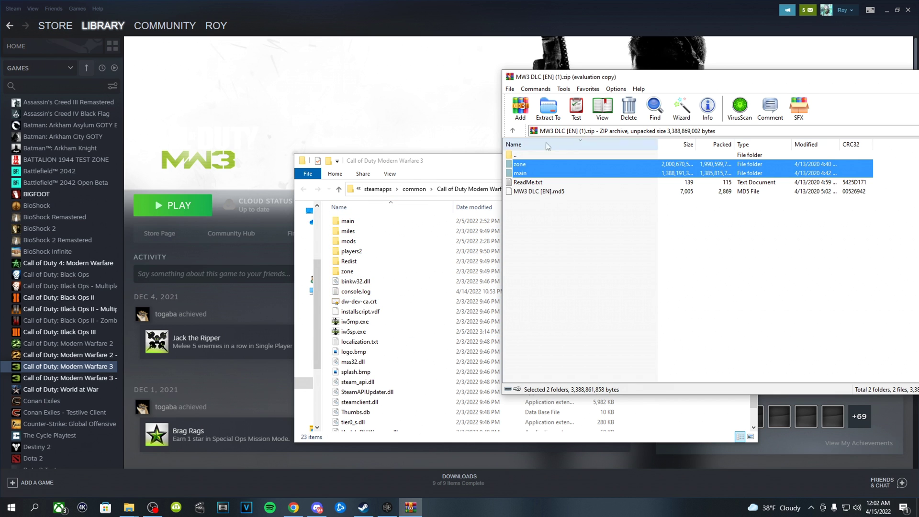
pyautogui.moveTo(637, 81); pyautogui.dragTo(627, 102)
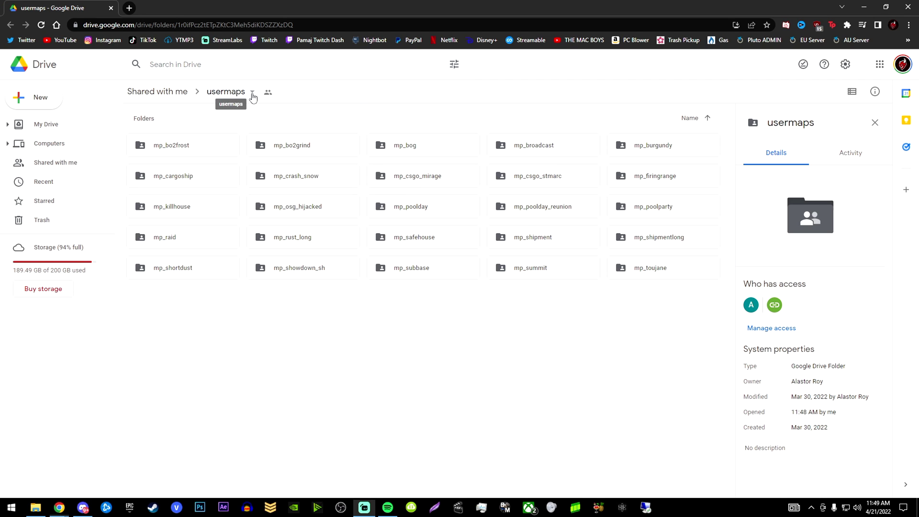
# - Download the usermaps folder from its breadcrumb menu as a zip, then clear the selection
pyautogui.click(252, 94)
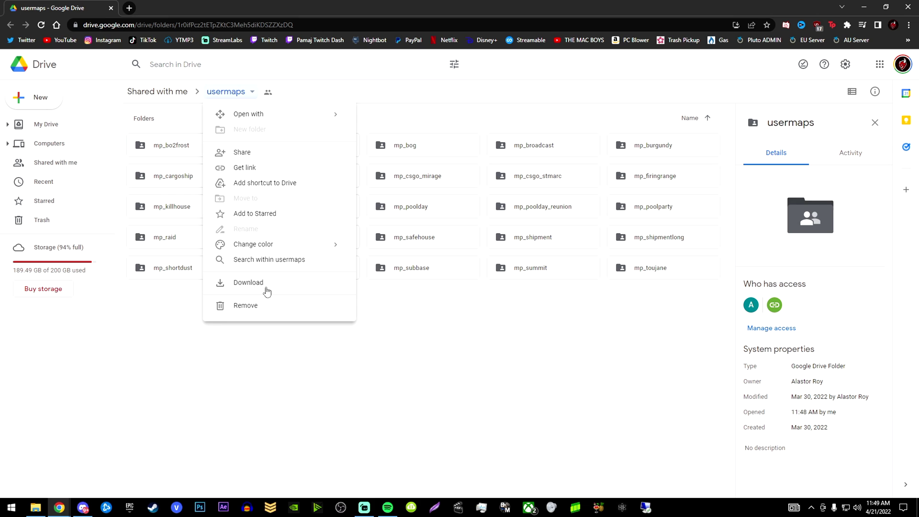
pyautogui.click(267, 290)
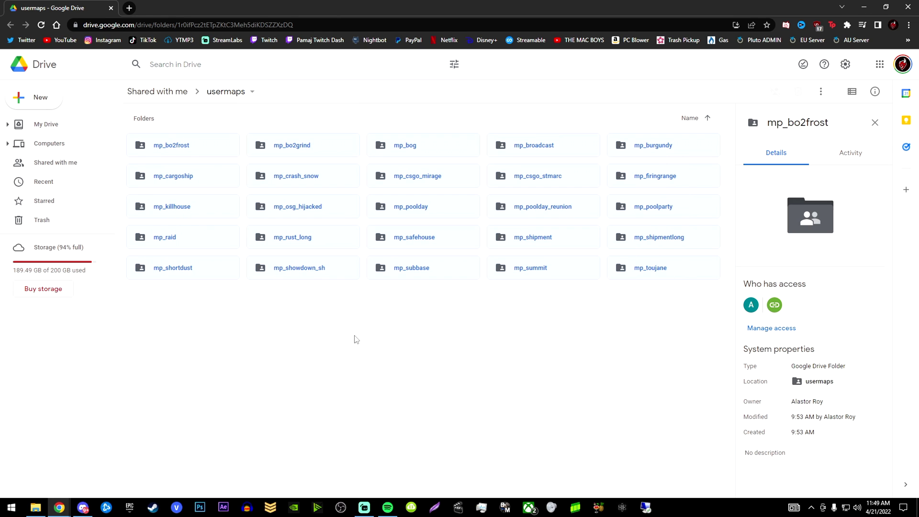
pyautogui.click(358, 340)
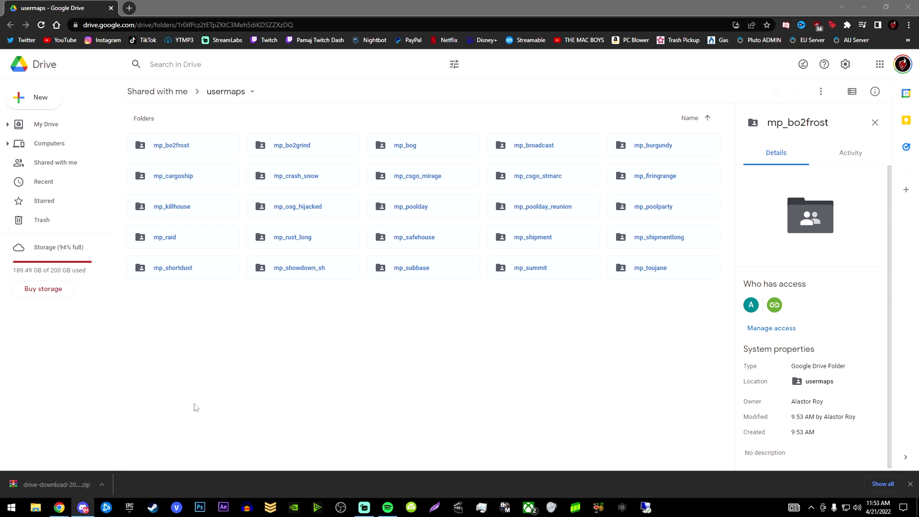
# - Open the downloaded maps zip, then browse %localappdata% to Plutonium\storage\iw5\usermaps
pyautogui.click(42, 484)
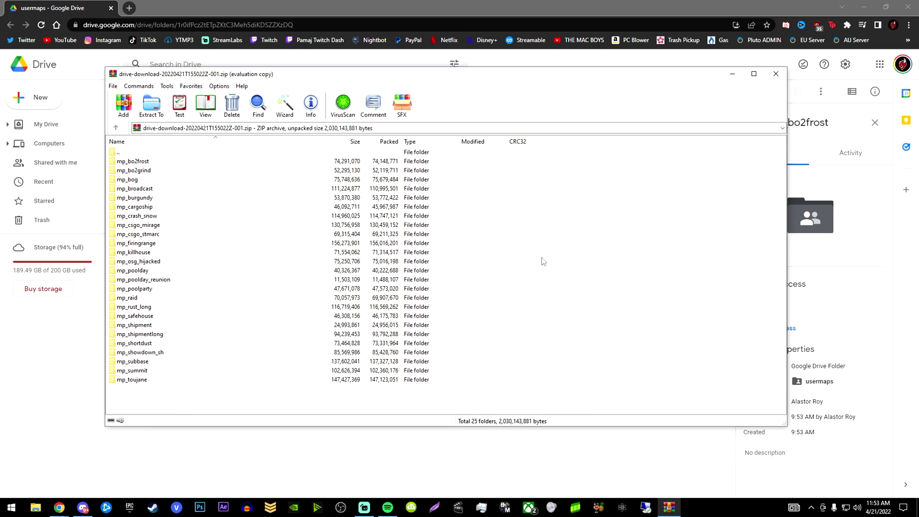
pyautogui.press('super+r')
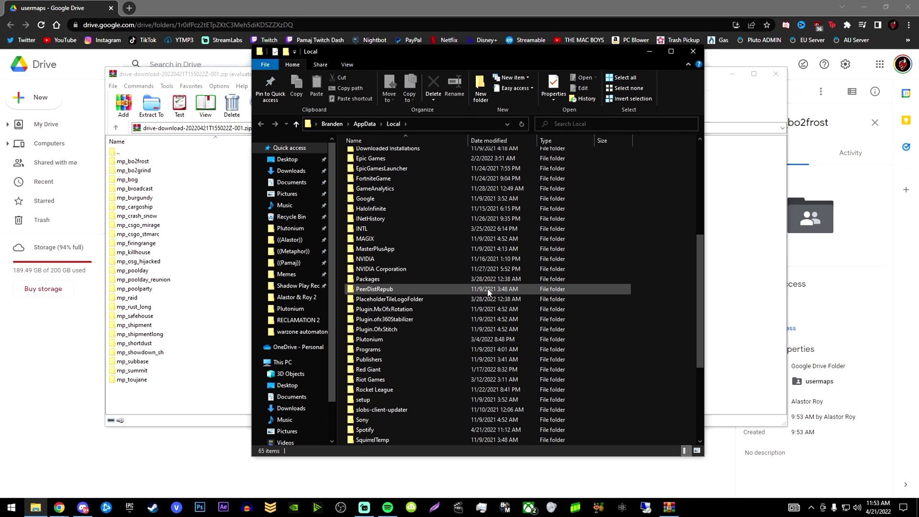
pyautogui.doubleClick(389, 340)
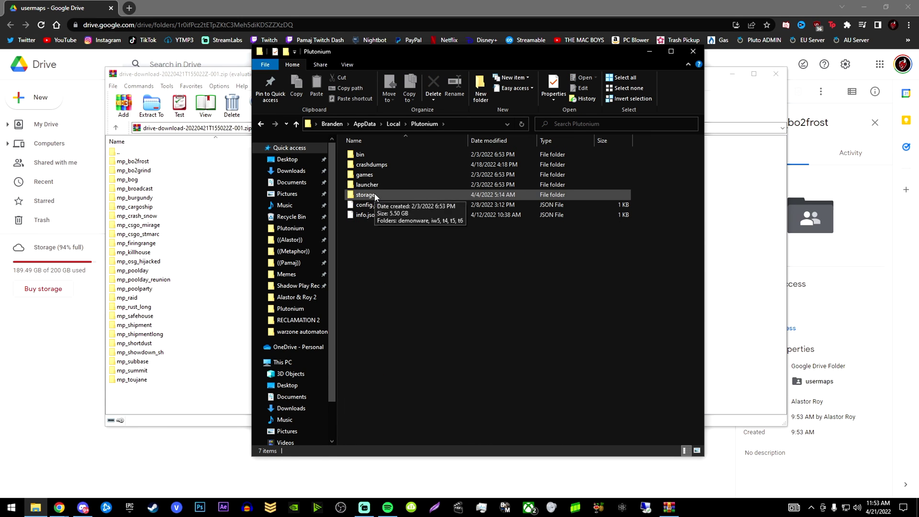
pyautogui.doubleClick(374, 193)
pyautogui.doubleClick(378, 164)
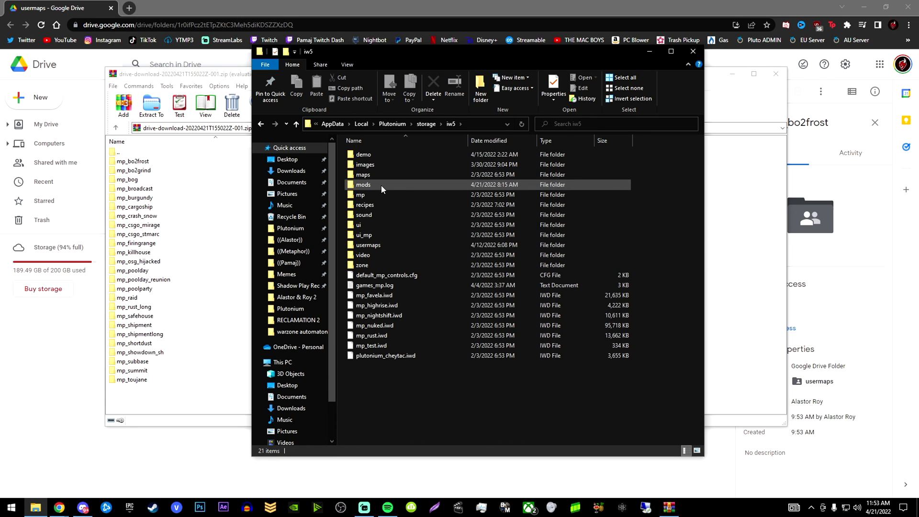
pyautogui.doubleClick(368, 244)
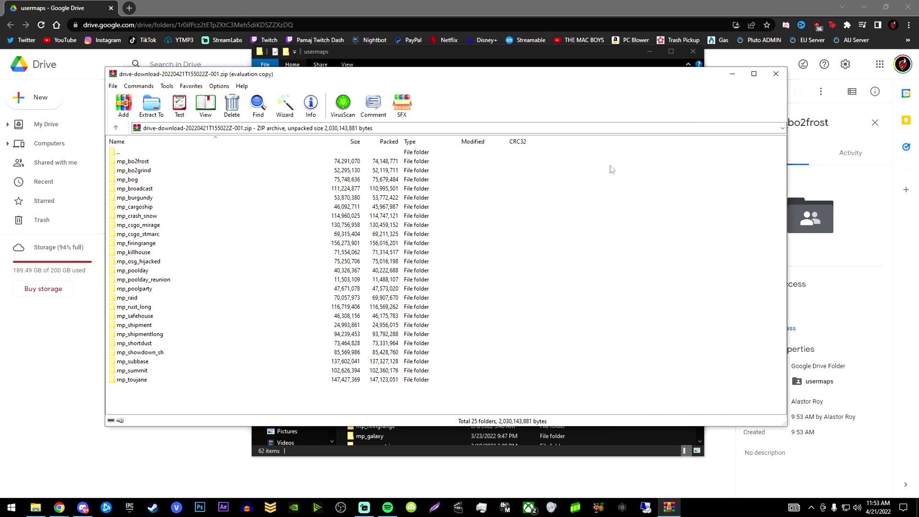
# - Drag all 25 map folders from WinRAR into usermaps, replacing same-named files
pyautogui.hotkey('alt', 'Tab')
pyautogui.moveTo(600, 162); pyautogui.dragTo(152, 387)
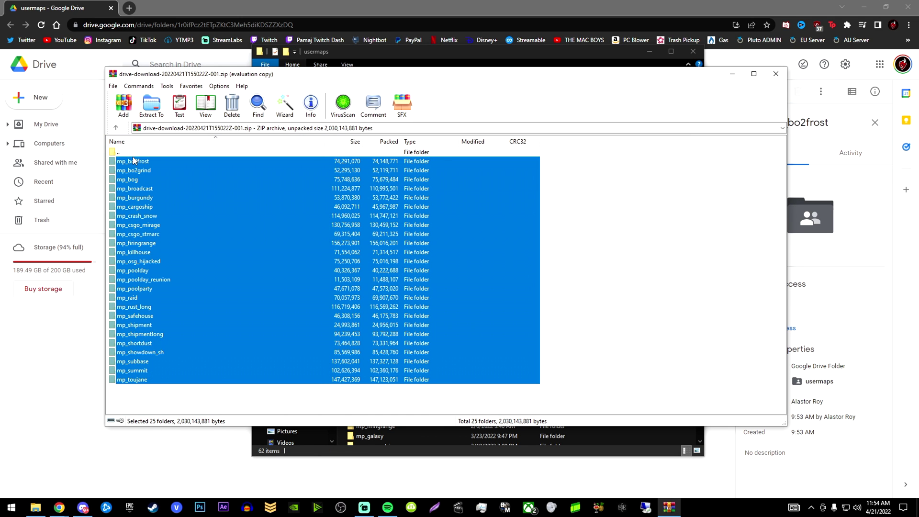
pyautogui.moveTo(136, 170); pyautogui.dragTo(653, 435)
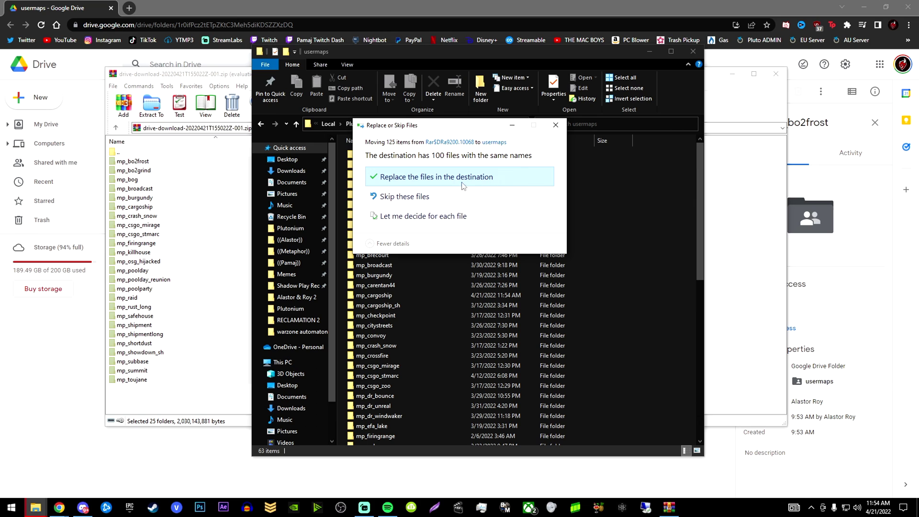
pyautogui.click(461, 180)
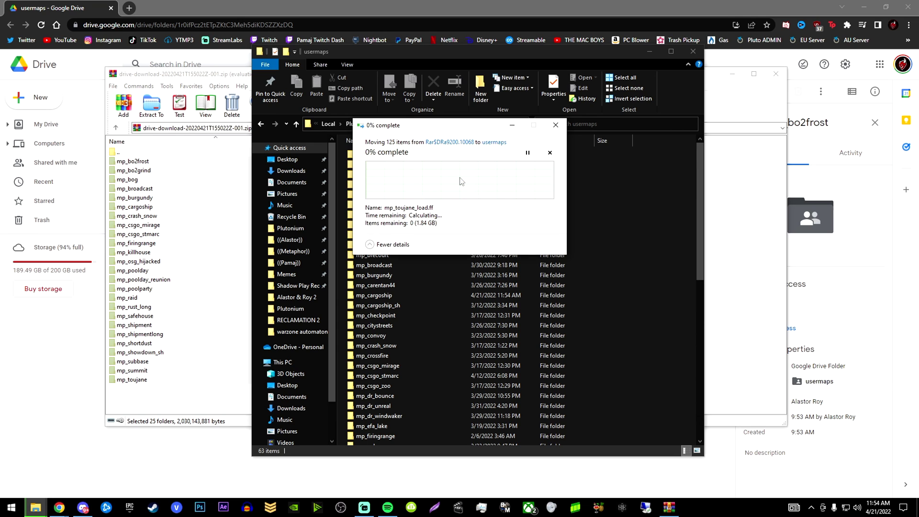